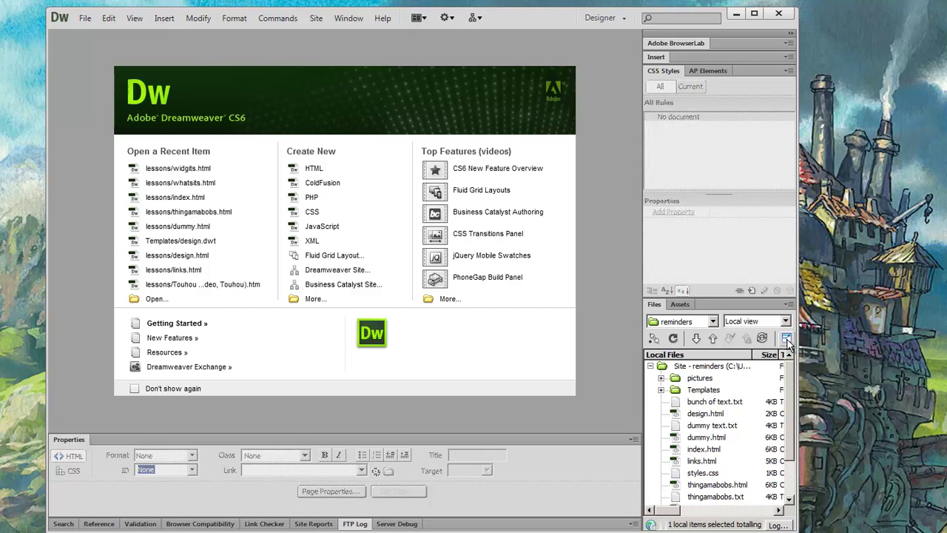
Step: Expand the site file view, sort the local files by type, and return to the normal workspace
left_click(787, 339)
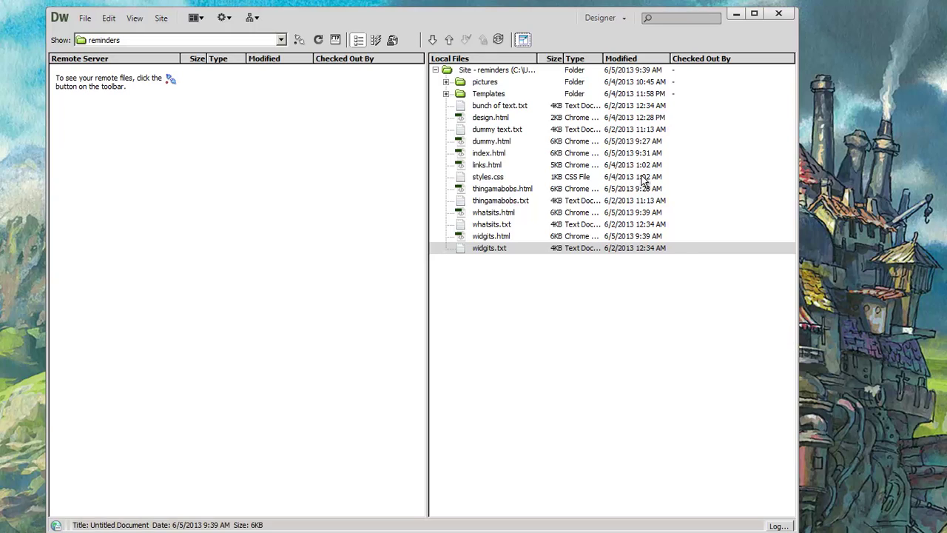
left_click(511, 106)
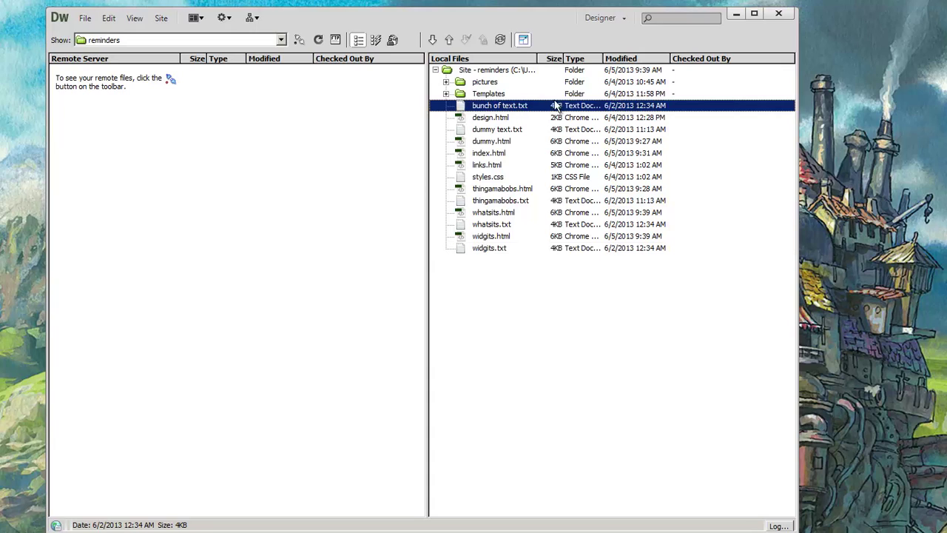
left_click(503, 121)
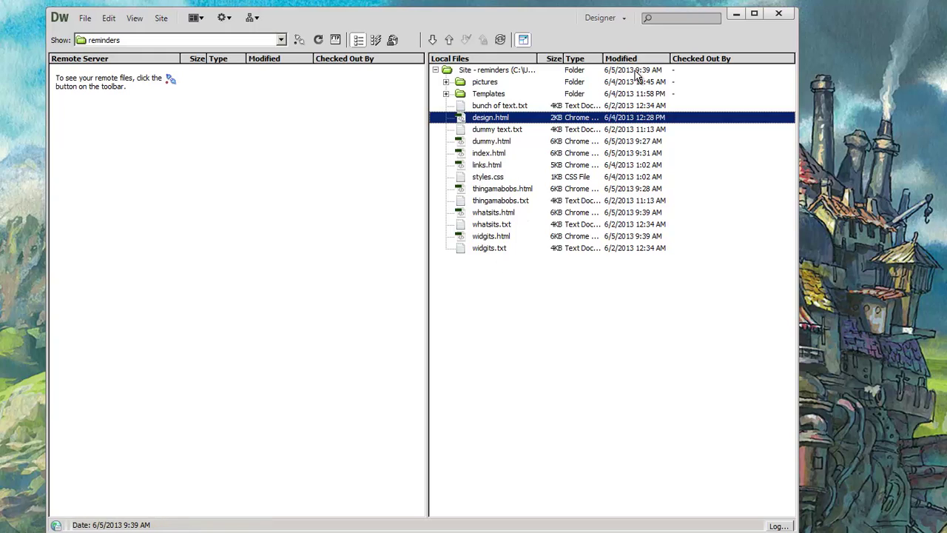
left_click(590, 62)
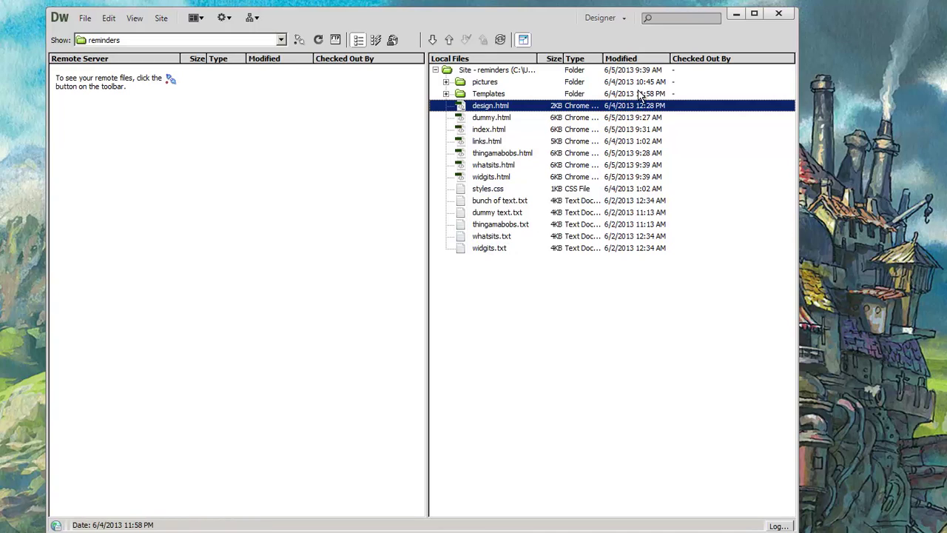
left_click(524, 39)
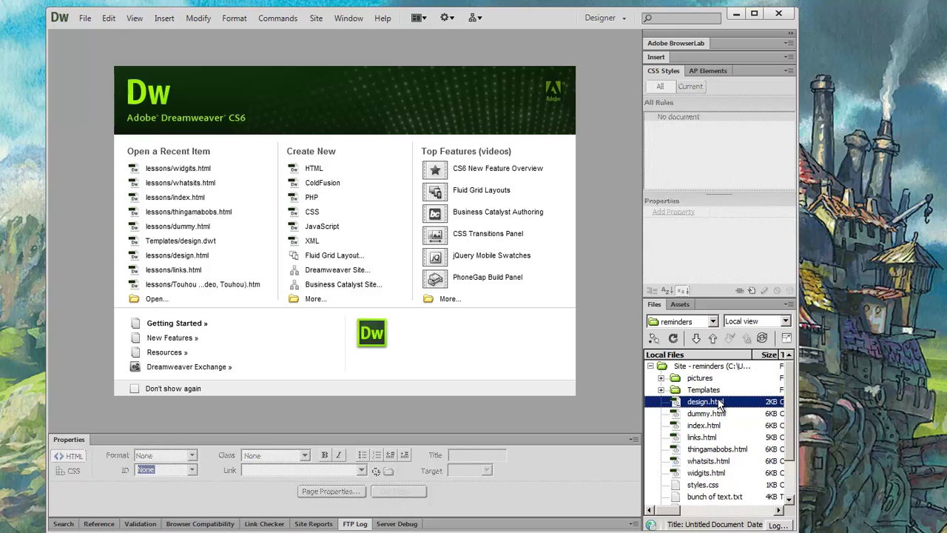
Step: Open index.html to examine its layout and nav area, and close it without editing
double_click(699, 425)
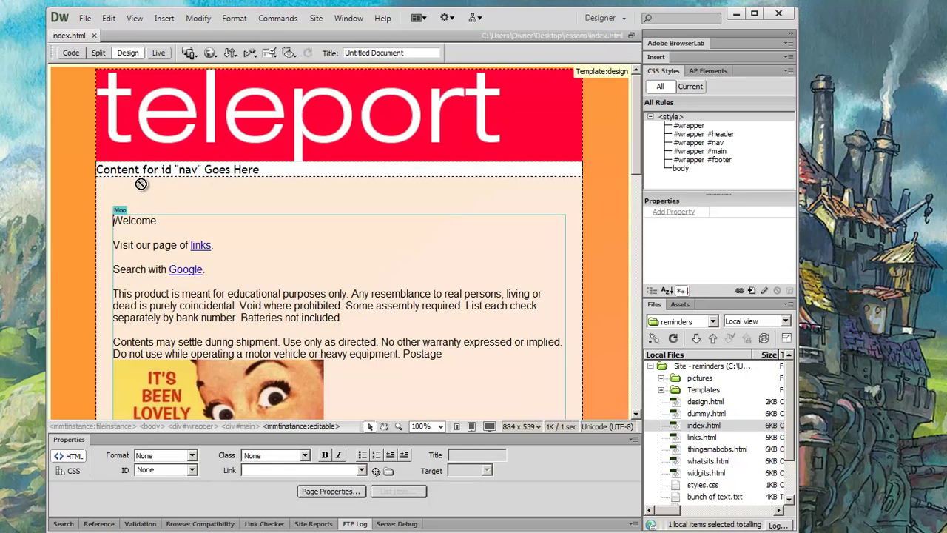
left_click_drag(640, 176, 675, 170)
left_click(94, 35)
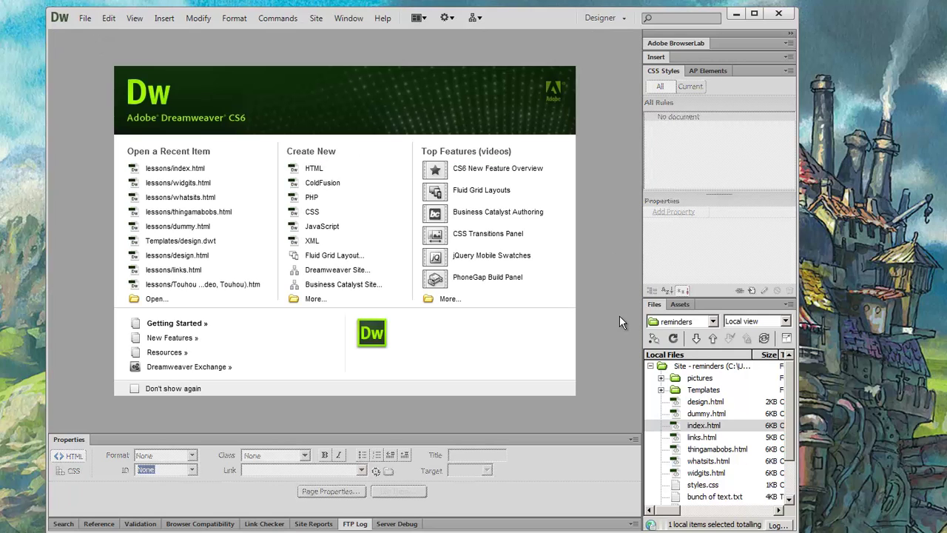
Step: Open the design.dwt template from the site's Templates folder
left_click(662, 390)
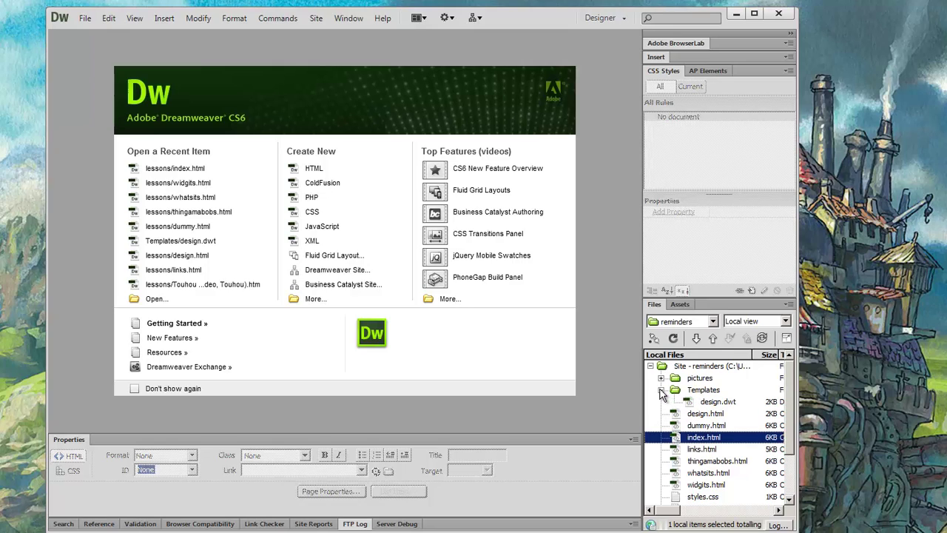
left_click(715, 402)
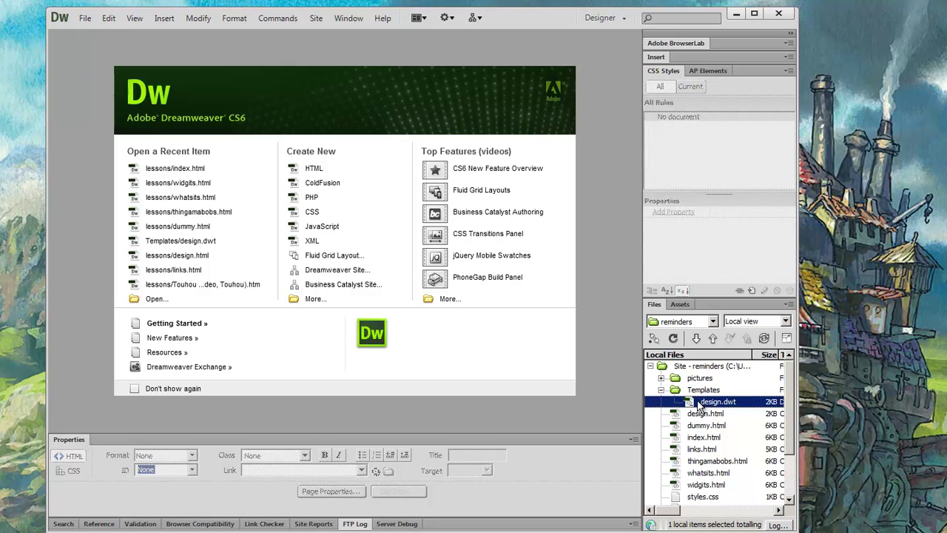
double_click(700, 403)
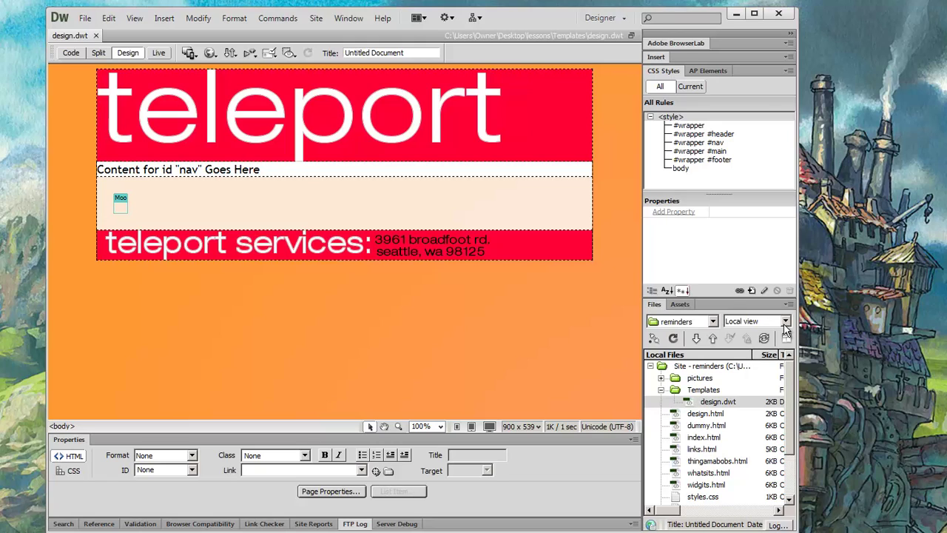
Step: Insert a link to index.html after the placeholder text in the nav div
left_click(293, 170)
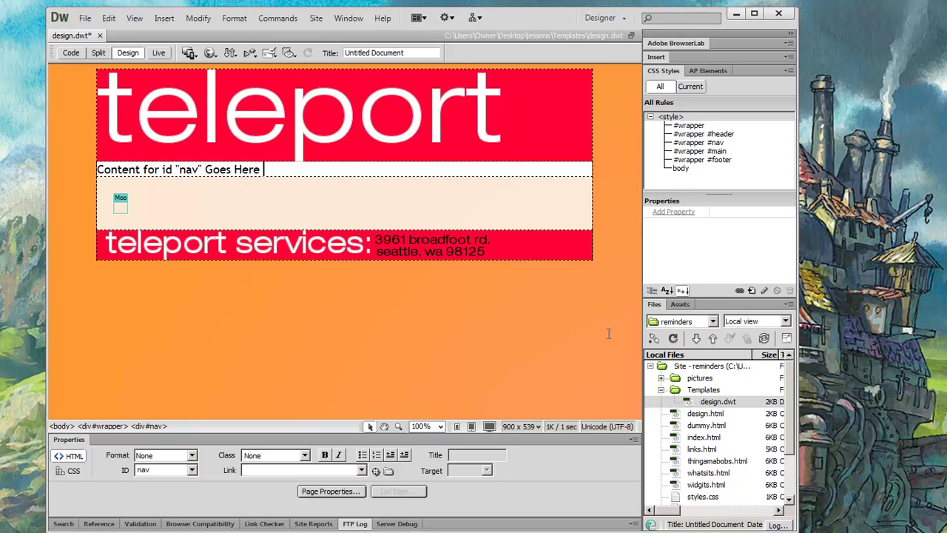
left_click(679, 438)
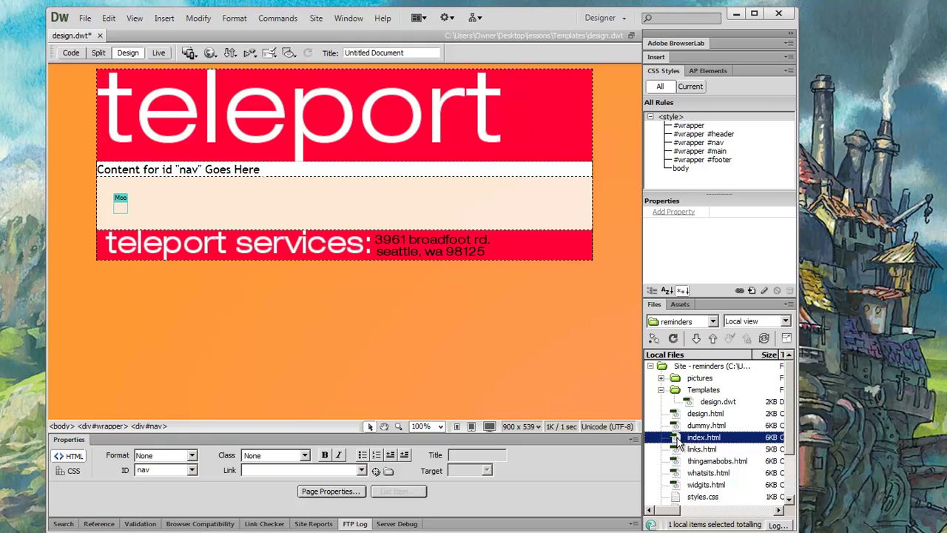
left_click(350, 176)
left_click_drag(350, 176, 348, 176)
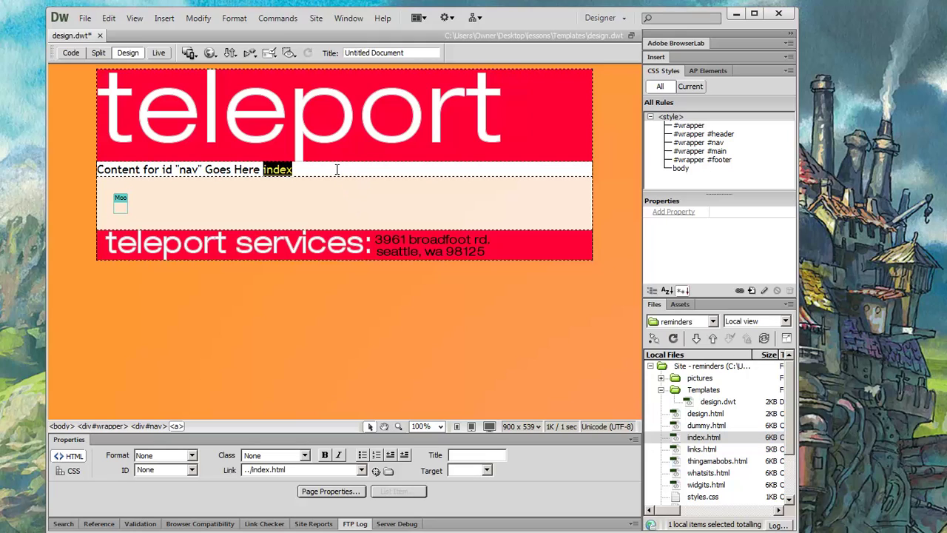
left_click(336, 169)
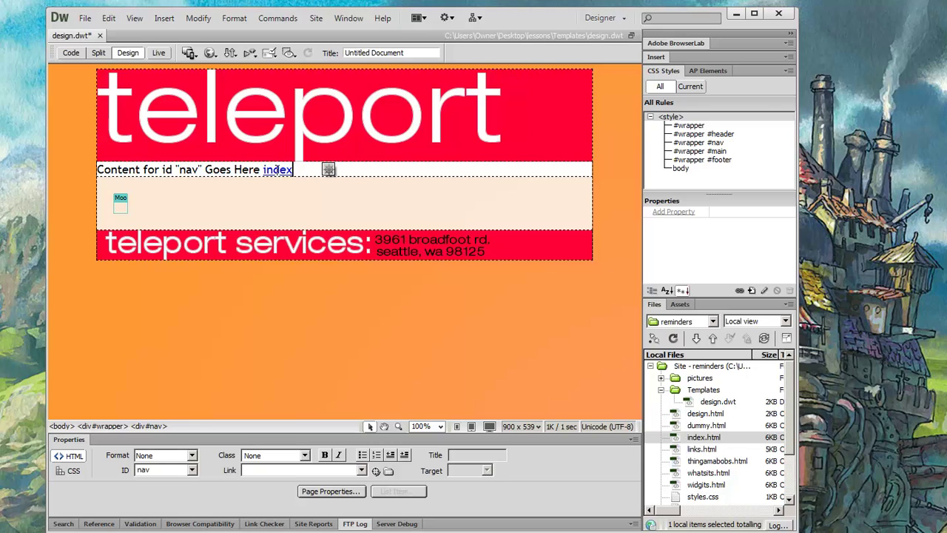
Step: Delete the placeholder text from the nav div and change the index link's text to Home
left_click_drag(260, 170, 101, 170)
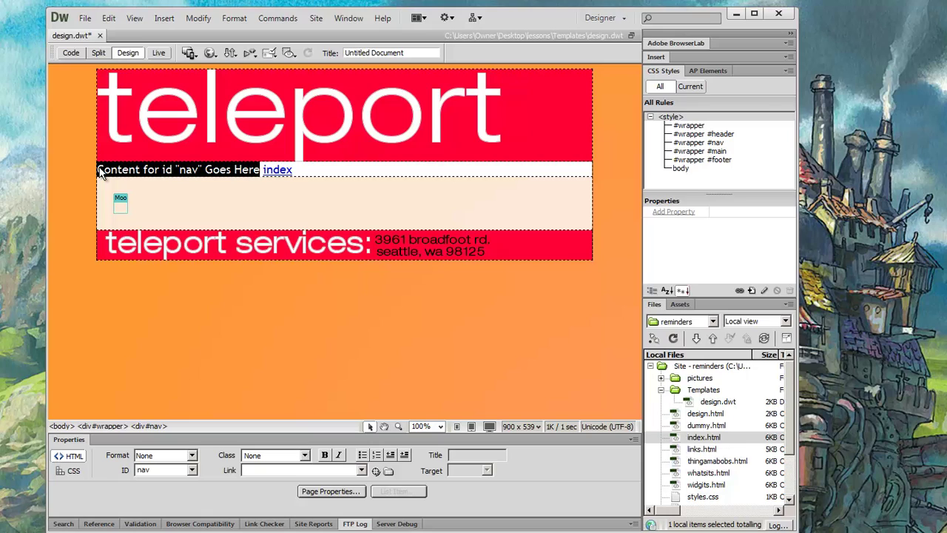
key("Delete")
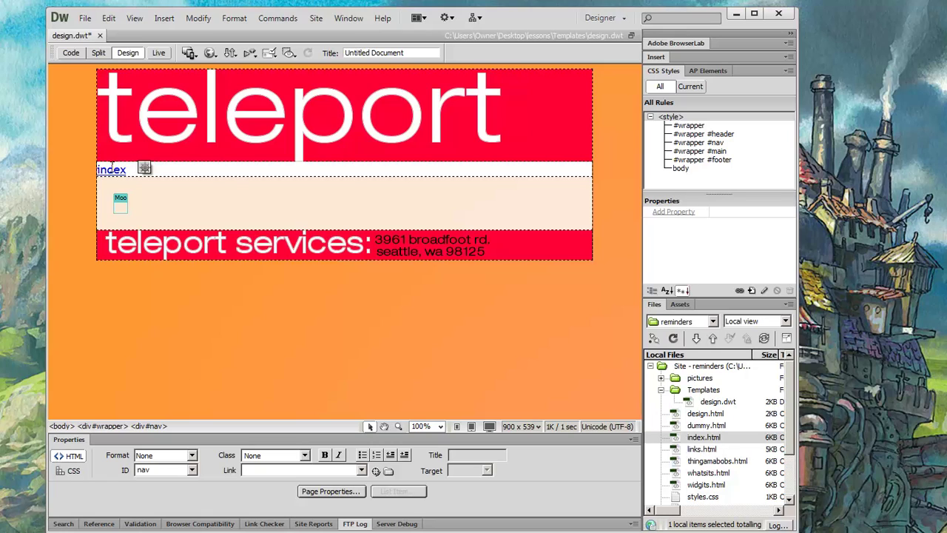
left_click_drag(127, 170, 99, 170)
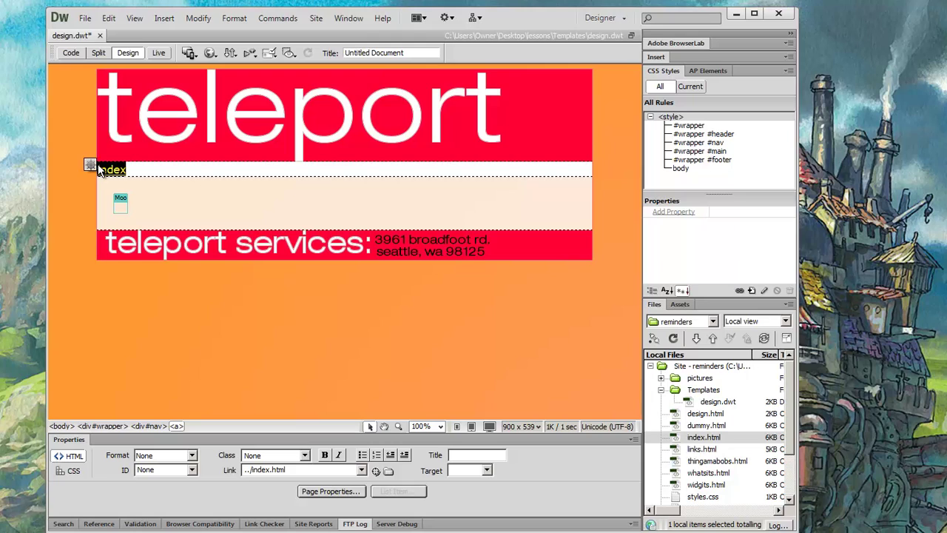
type("Home")
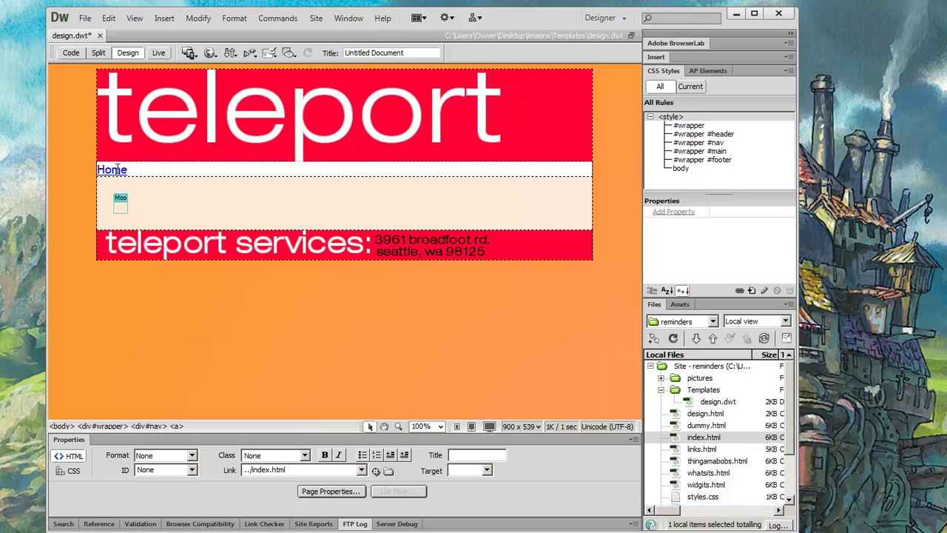
left_click(296, 468)
Step: Add links to dummy.html and links.html after Home in the nav div, separated by spaces
left_click(210, 168)
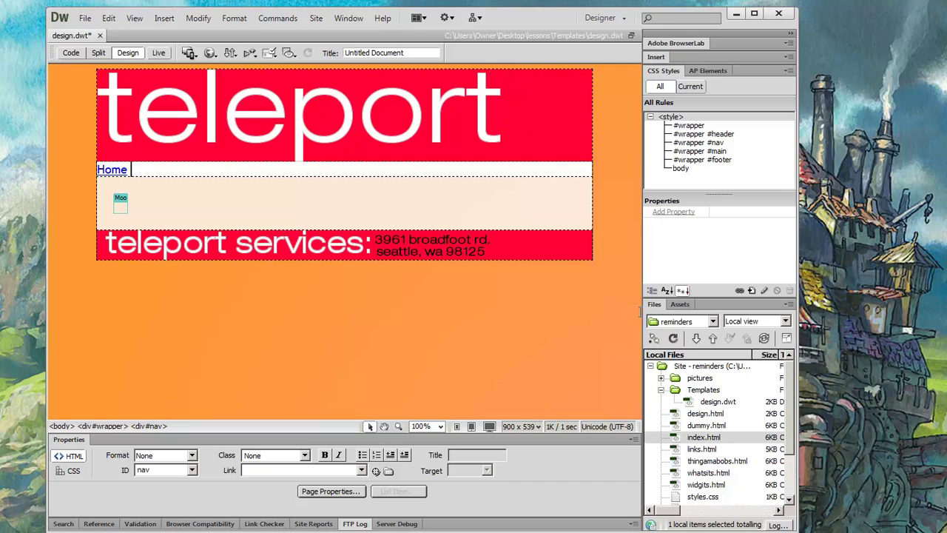
left_click(690, 436)
left_click(679, 426)
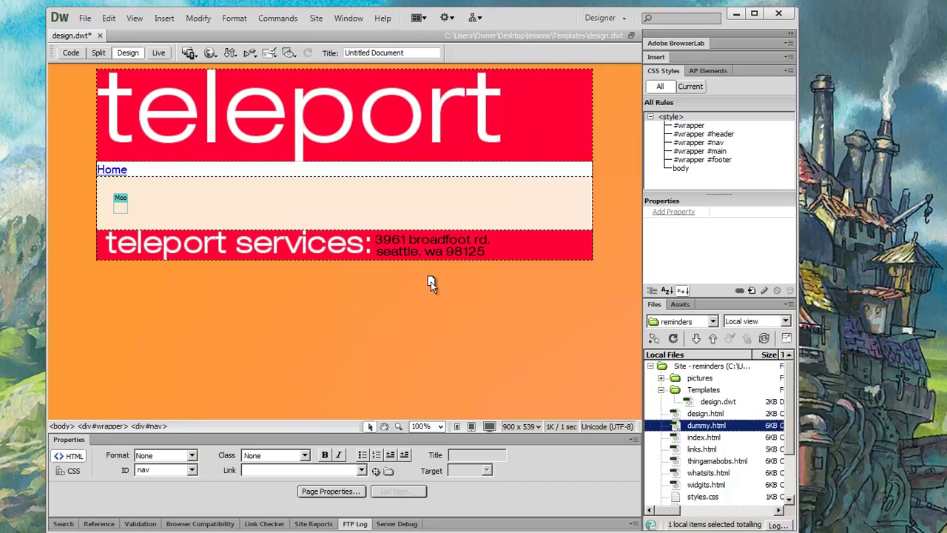
left_click_drag(265, 176, 264, 176)
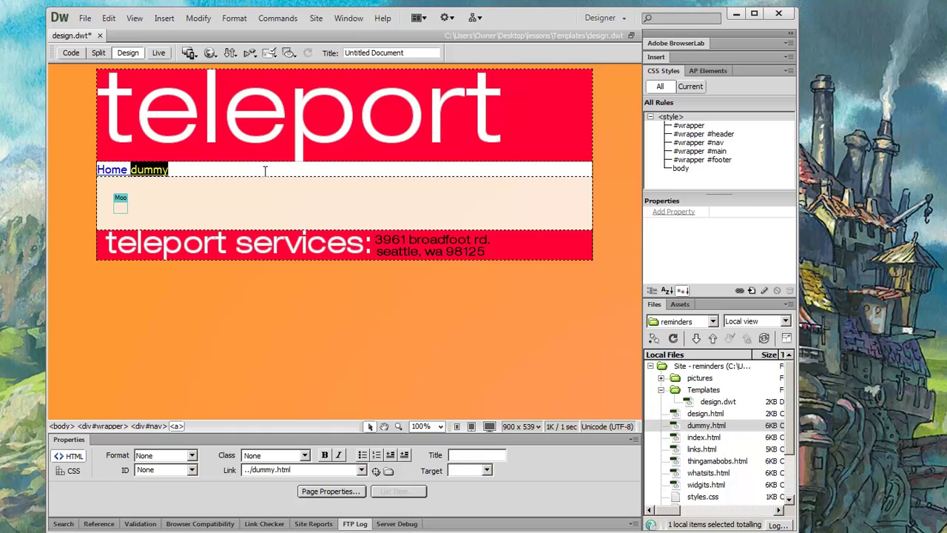
left_click(265, 172)
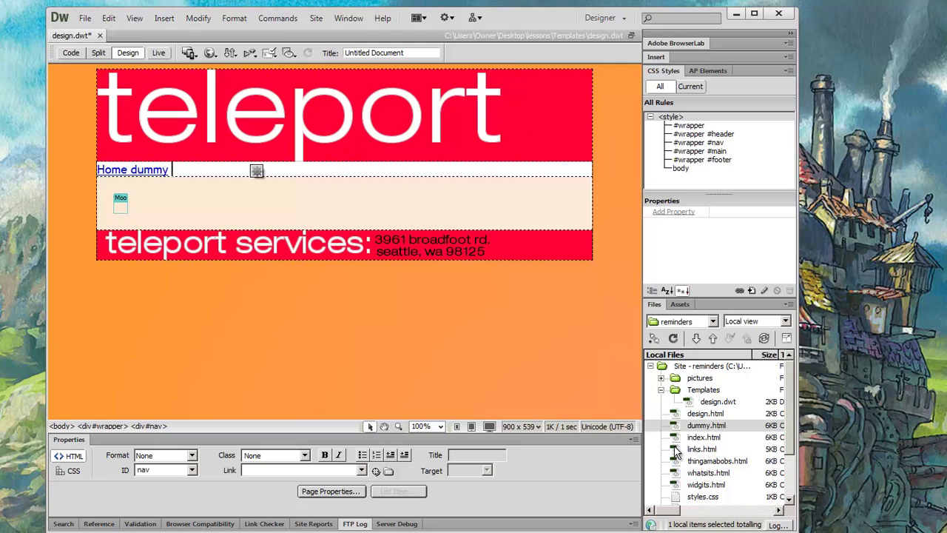
left_click_drag(679, 448, 264, 178)
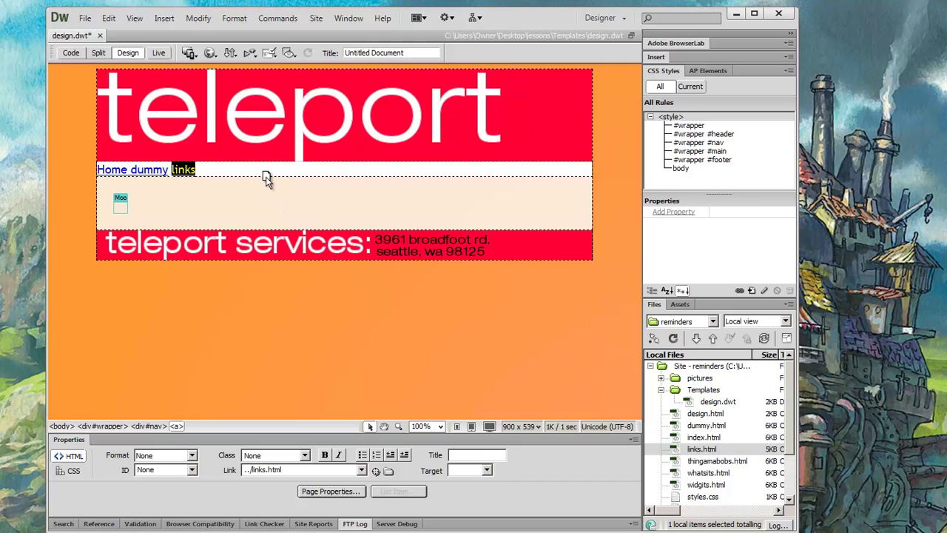
left_click(273, 169)
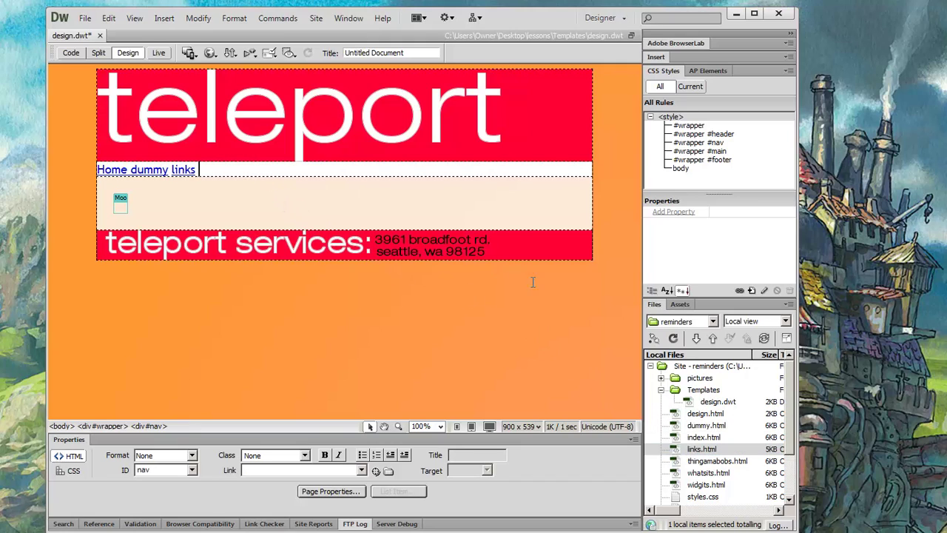
Step: Add space-separated links to thingamabobs.html, whatsits.html and widgits.html at the end of the nav div
left_click(688, 462)
left_click_drag(688, 462, 301, 171)
left_click(300, 171)
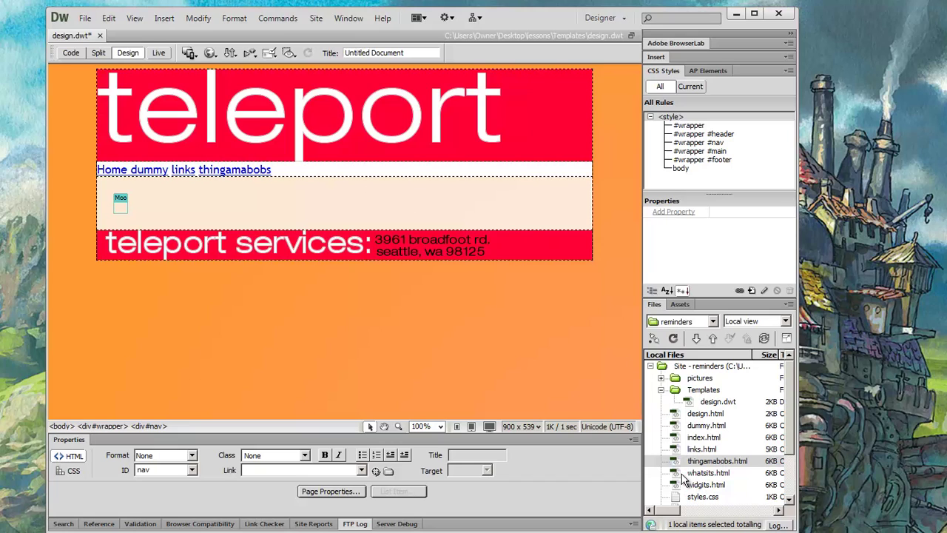
left_click_drag(681, 476, 381, 173)
left_click(381, 173)
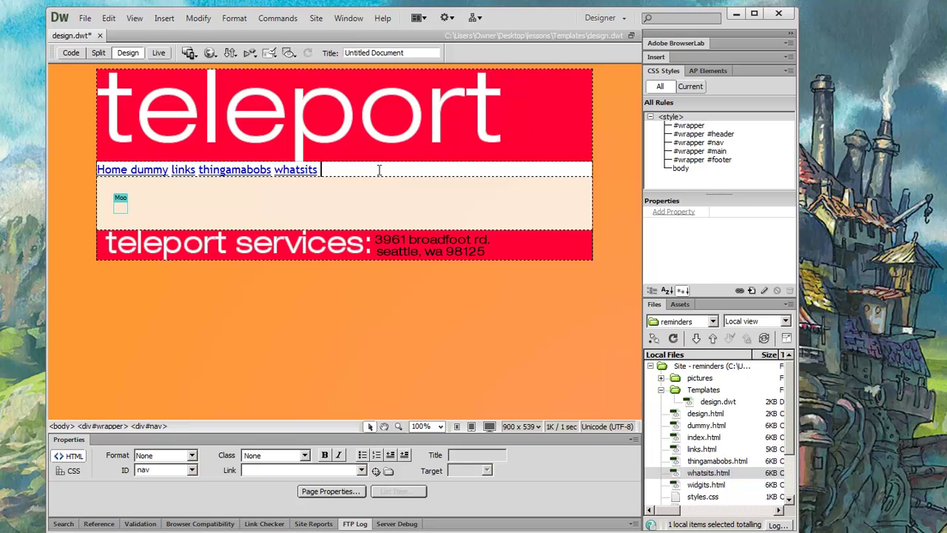
left_click(675, 486)
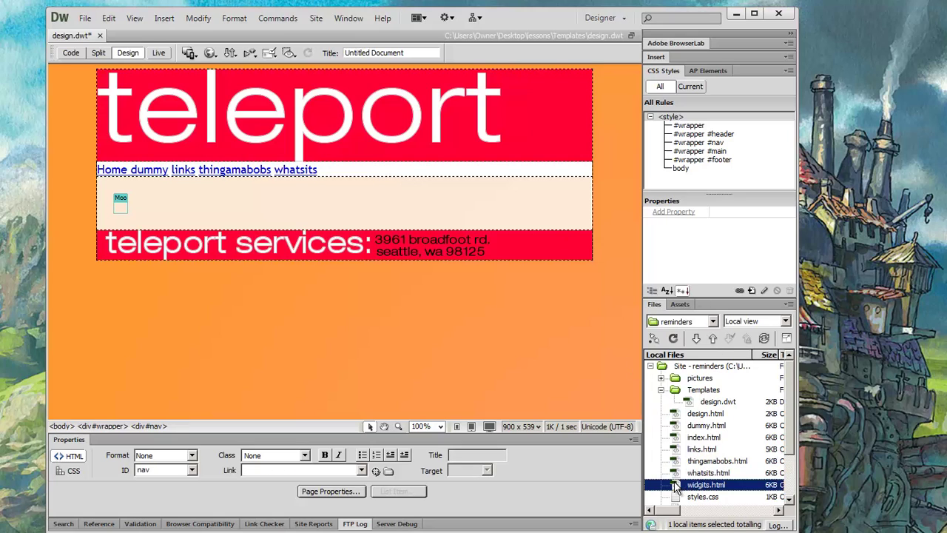
left_click_drag(678, 485, 418, 183)
left_click(422, 173)
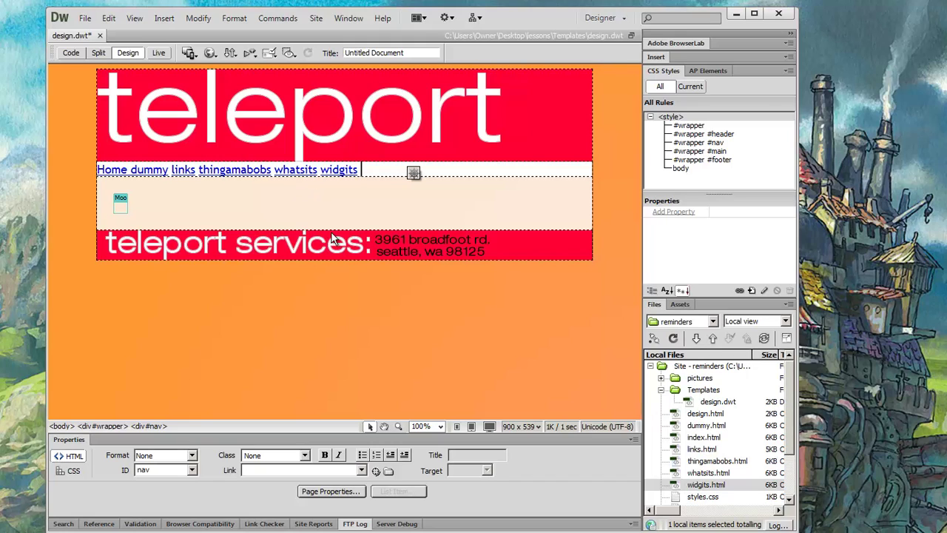
Step: Save the design.dwt template and update all files based on it
left_click(661, 390)
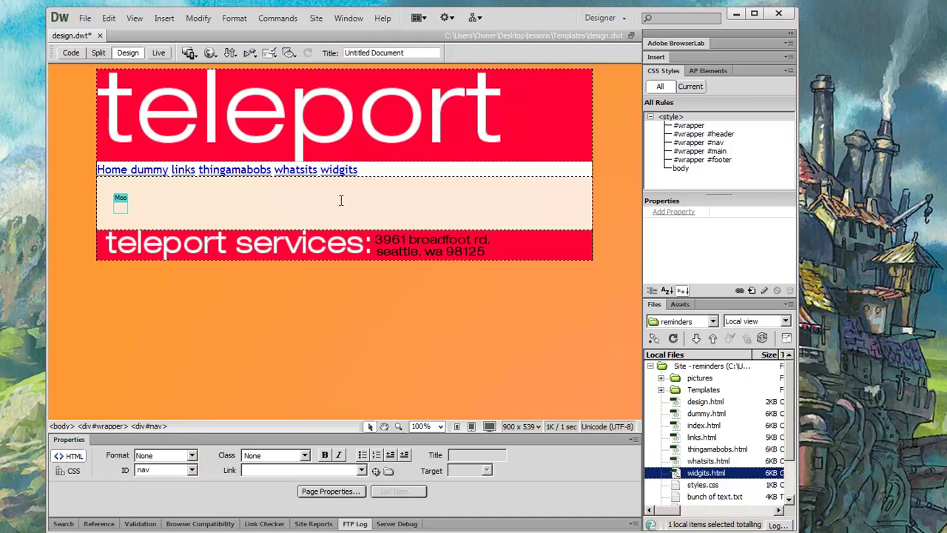
left_click(85, 20)
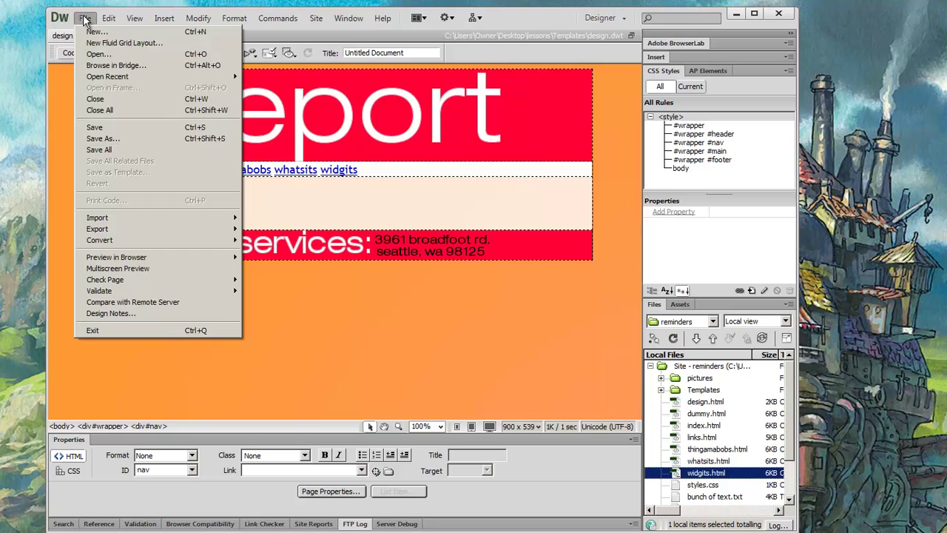
left_click(104, 124)
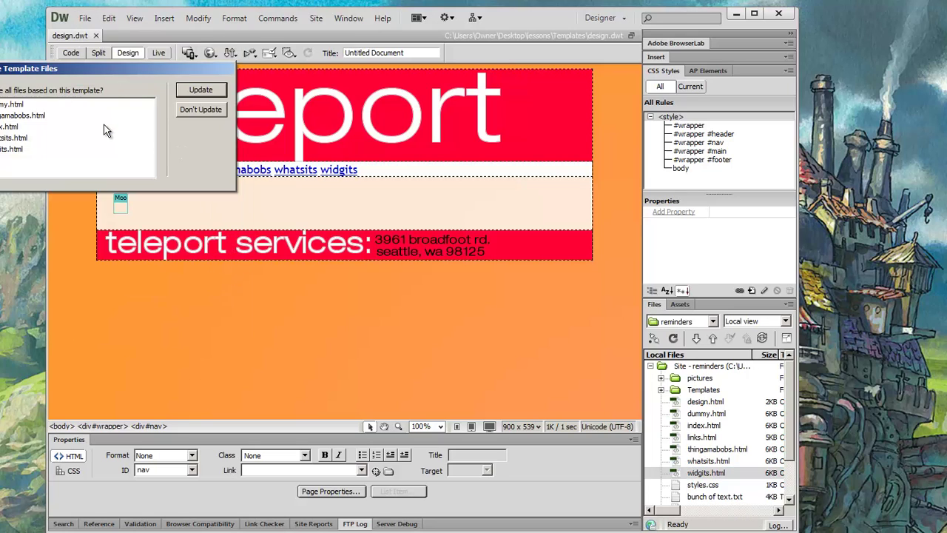
left_click_drag(87, 70, 378, 191)
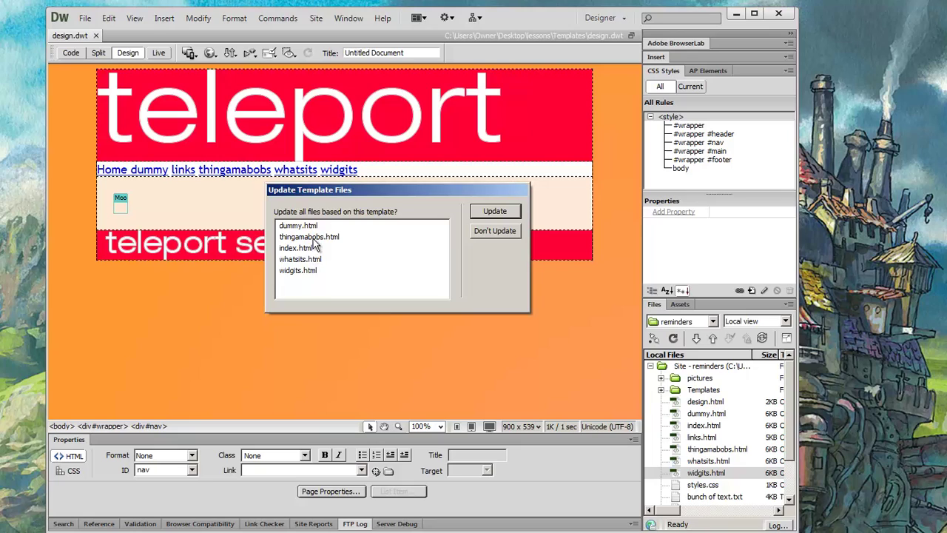
left_click(490, 213)
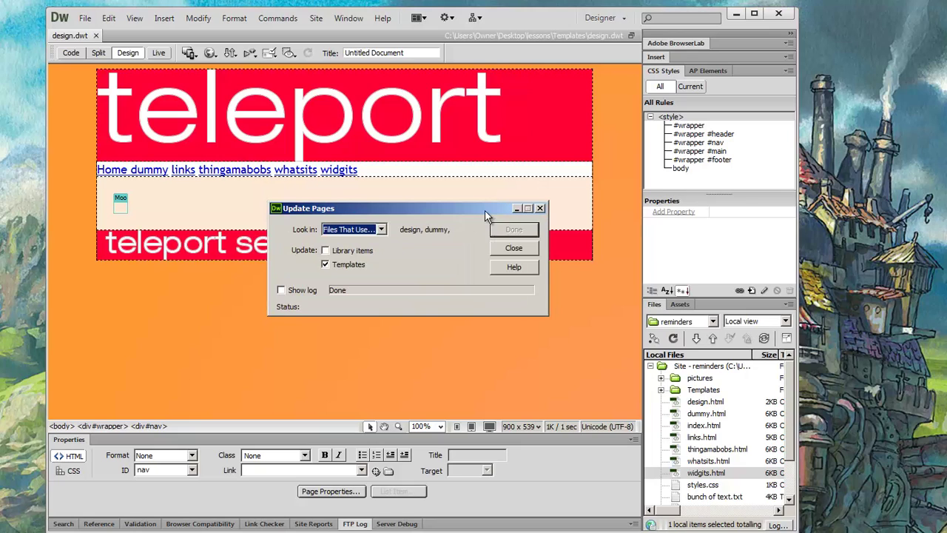
left_click_drag(486, 215, 497, 202)
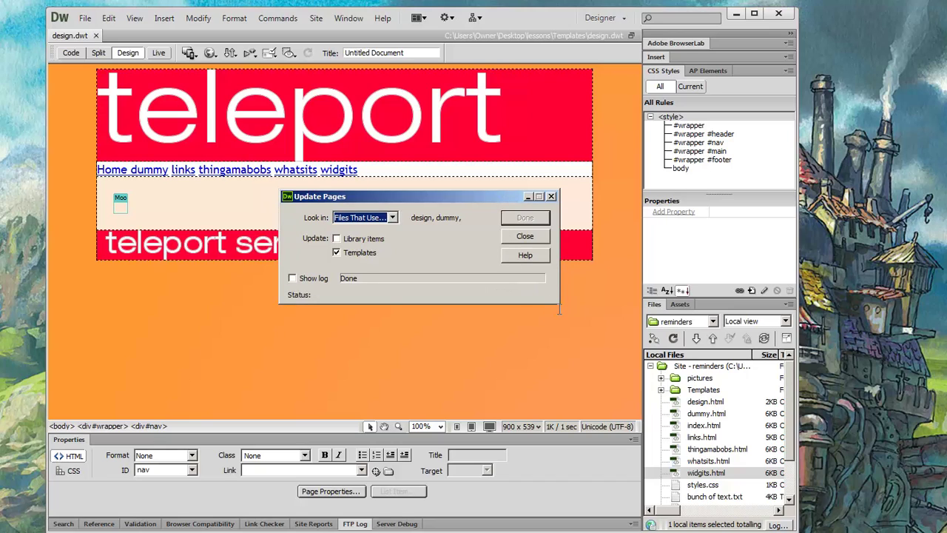
left_click_drag(558, 304, 617, 404)
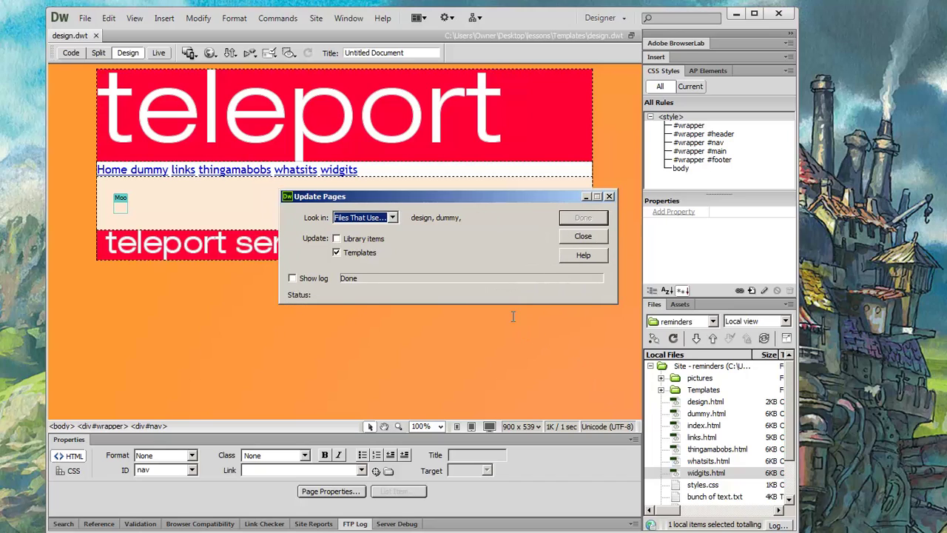
Step: Show the template update log, review the examined and updated file counts, and close the page update dialog
left_click(292, 277)
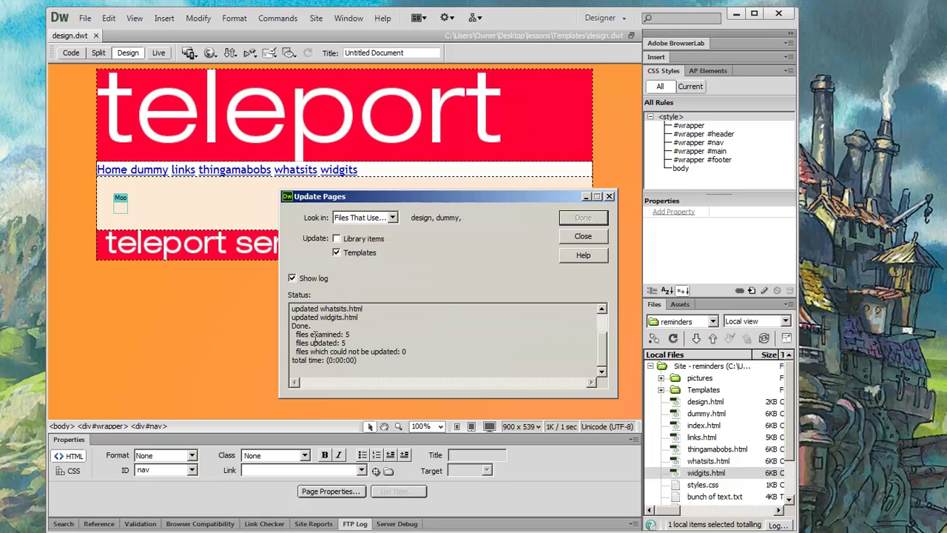
left_click_drag(300, 333, 364, 339)
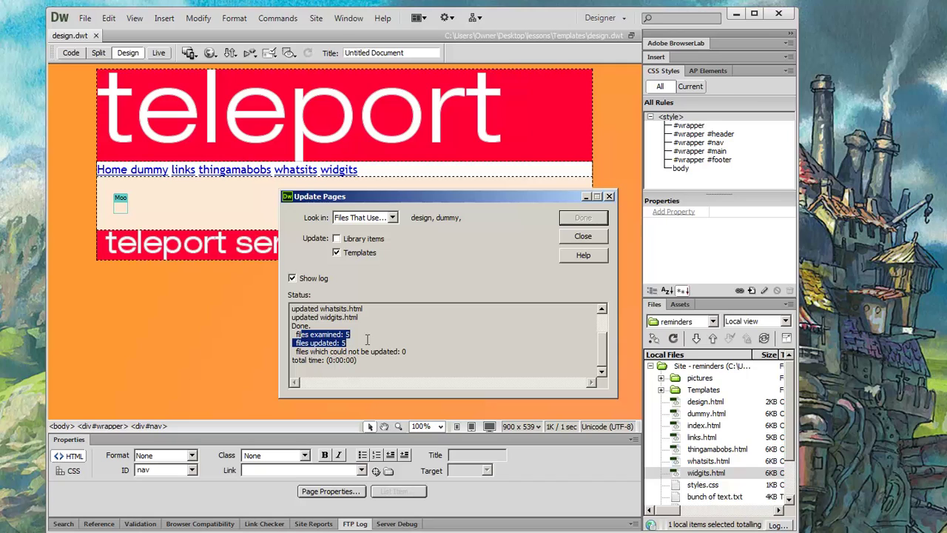
left_click(610, 196)
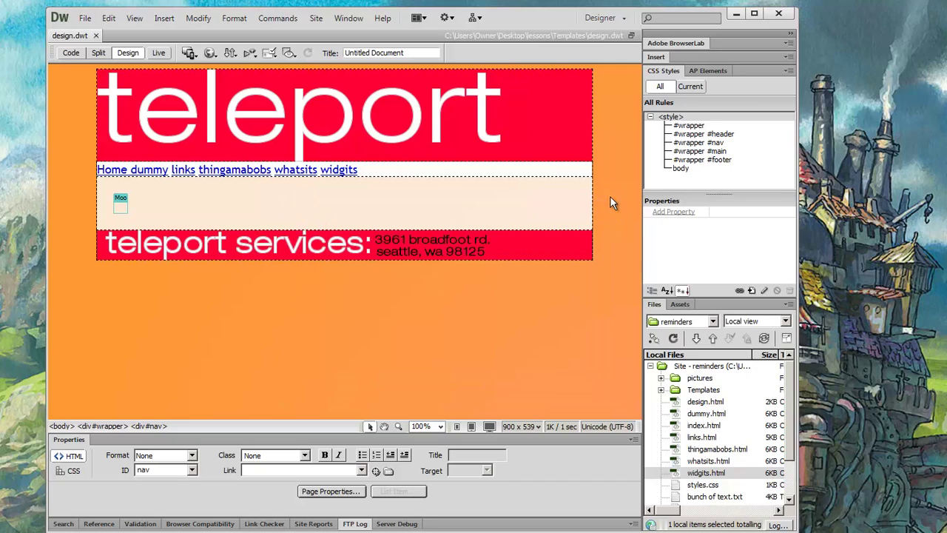
Step: Open index.html from the site files to check its navigation links, and close it again
double_click(675, 427)
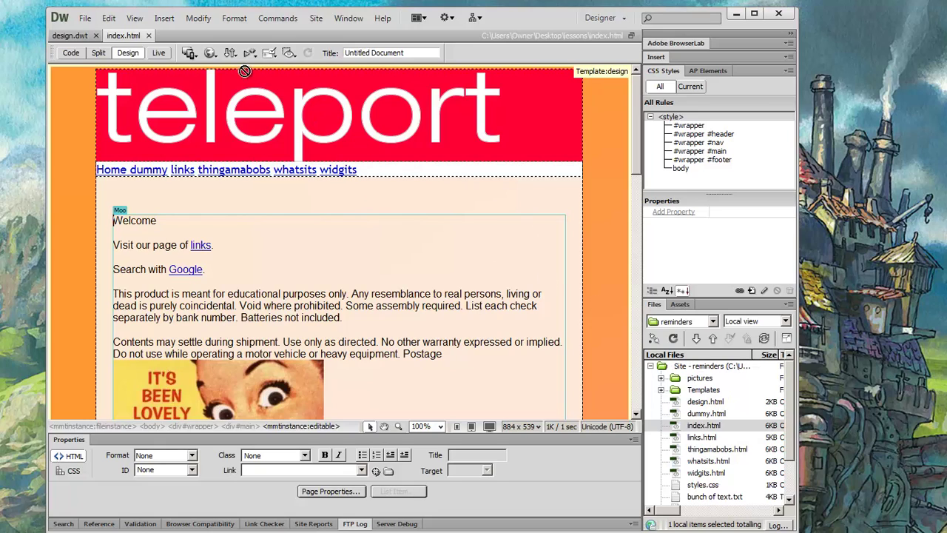
left_click(148, 35)
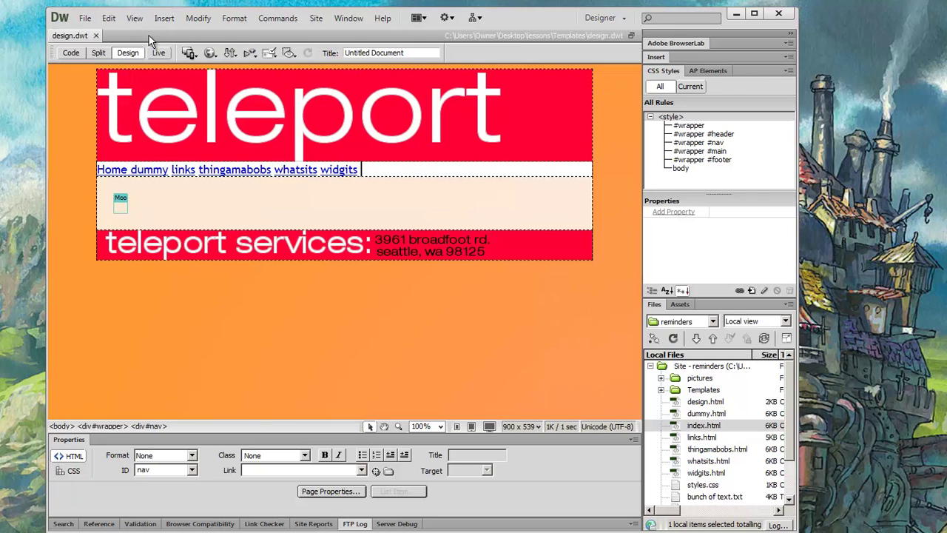
left_click(320, 196)
left_click(271, 118)
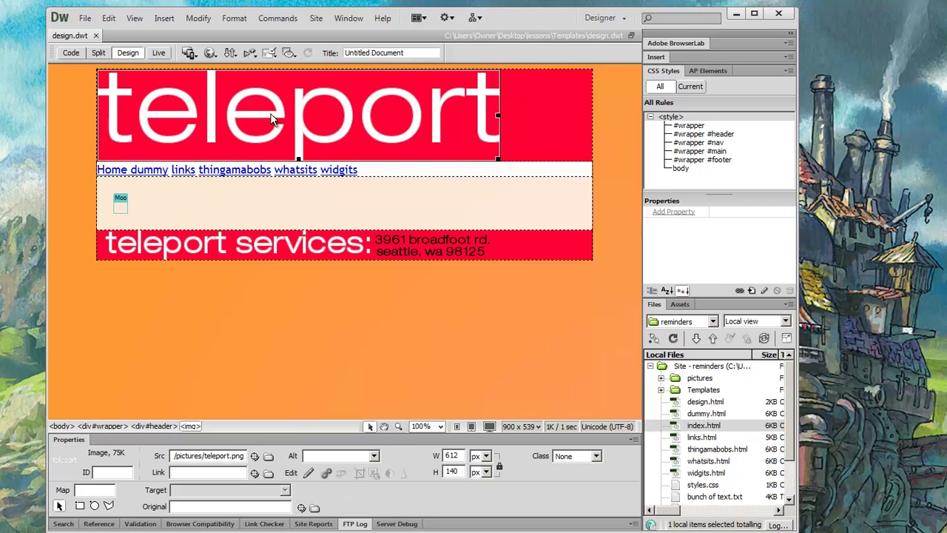
left_click(239, 253)
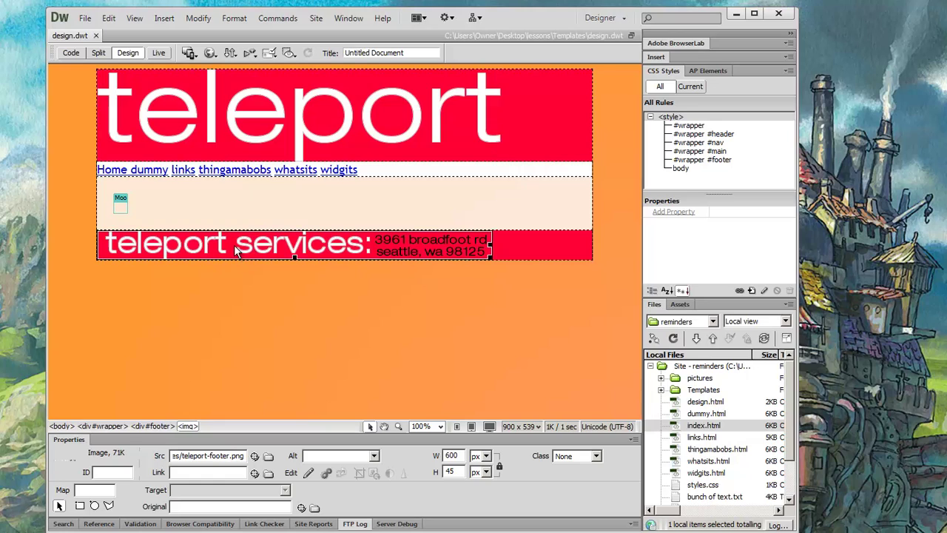
left_click(613, 171)
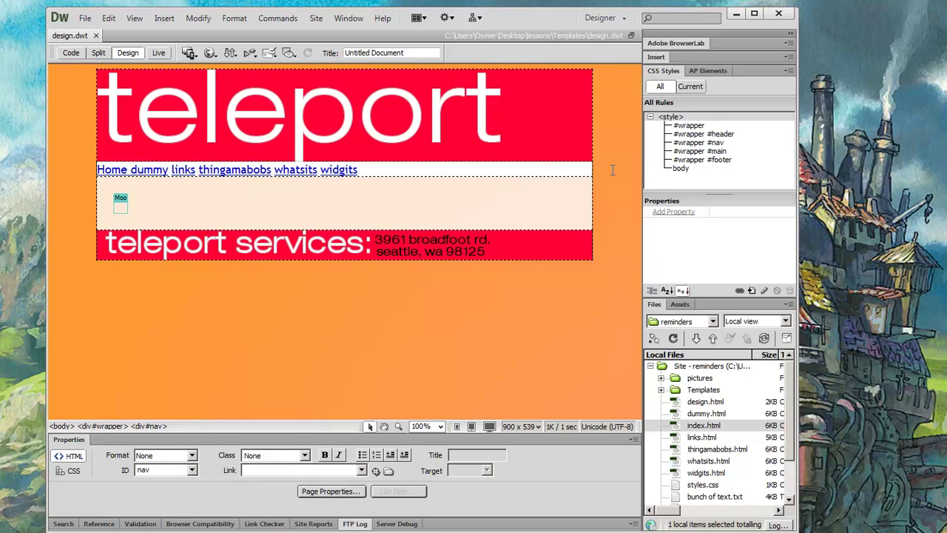